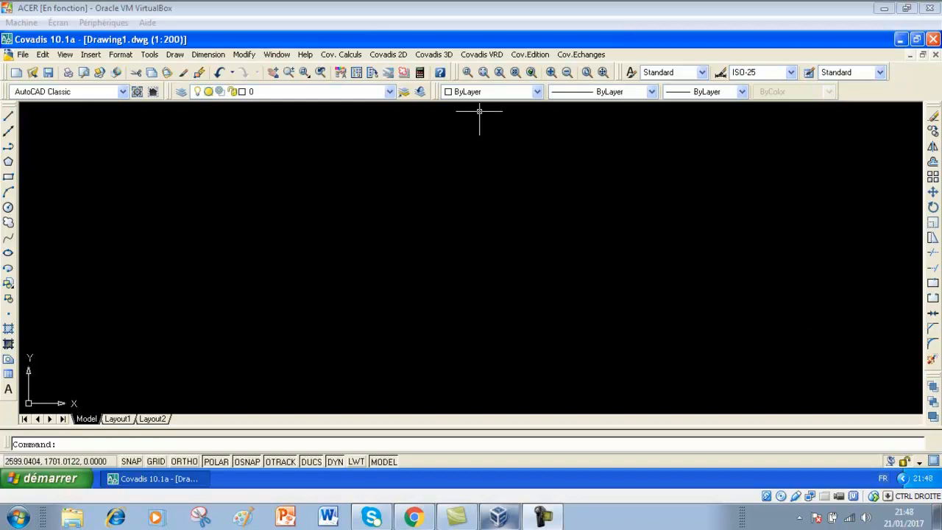
Load the survey points from tp_route.xyz as a 3D point cloud using the tcpoint.bpt point definition.
left_click(394, 56)
mouse_move(440, 93)
left_click(565, 95)
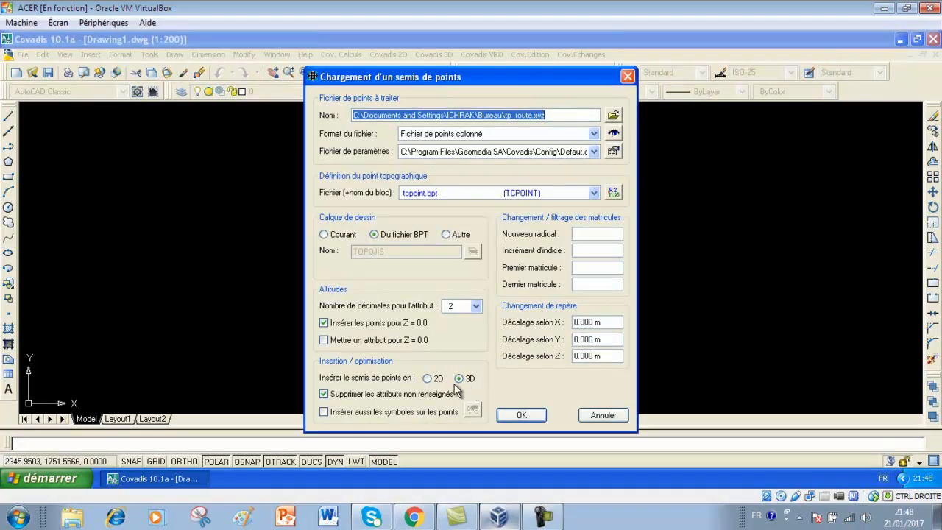
left_click(520, 416)
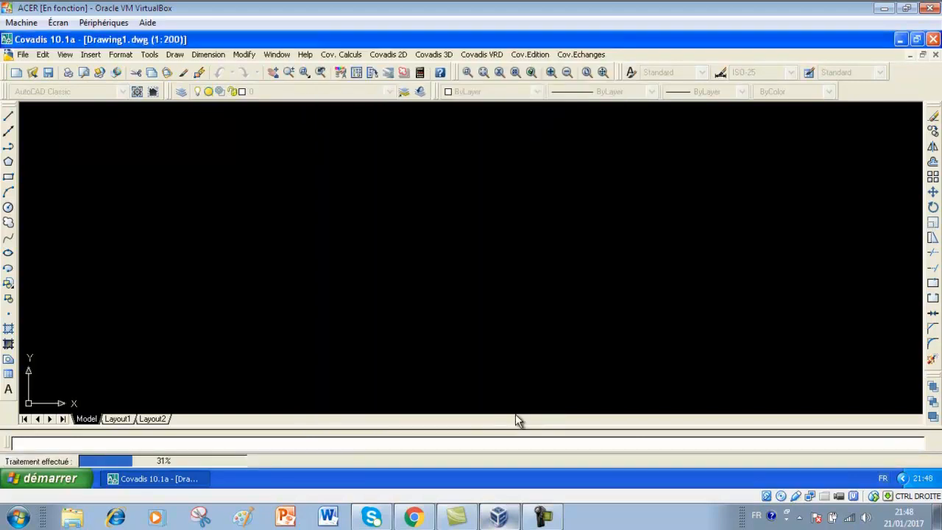
scroll(457, 217, "up", 5)
scroll(457, 216, "down", 2)
middle_click_drag(409, 188, 462, 237)
scroll(460, 227, "up", 3)
scroll(459, 227, "down", 5)
scroll(460, 227, "up", 2)
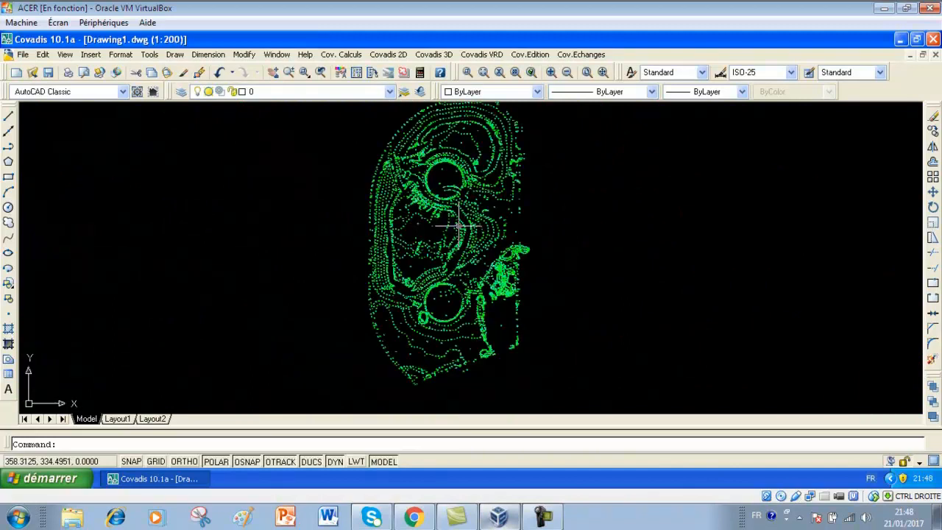
Turn off layers 0, TopoAlt and TopoMat so that only the TOPOJIS points stay displayed.
left_click(390, 91)
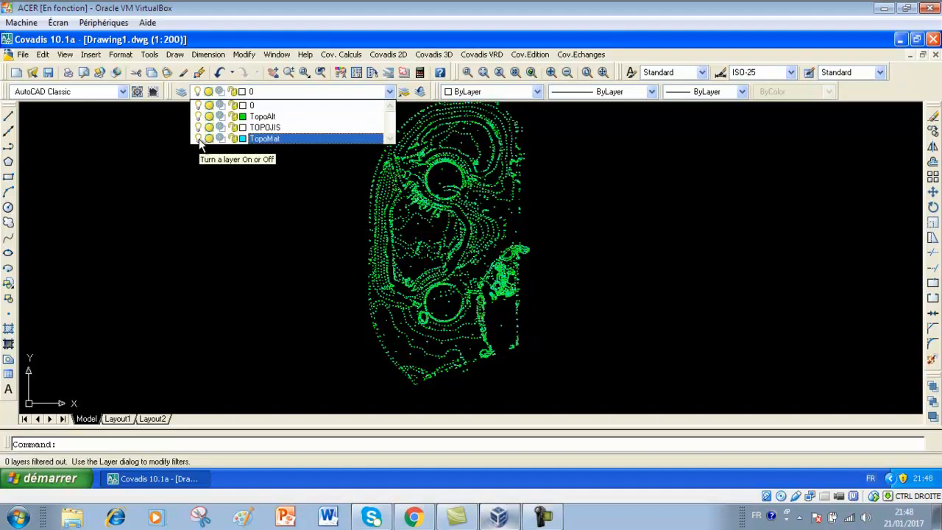
left_click(288, 180)
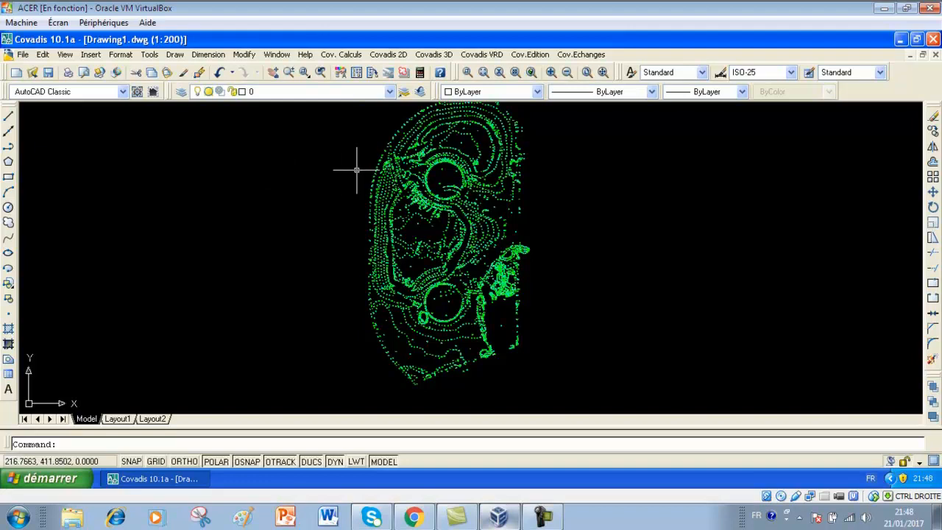
left_click(389, 92)
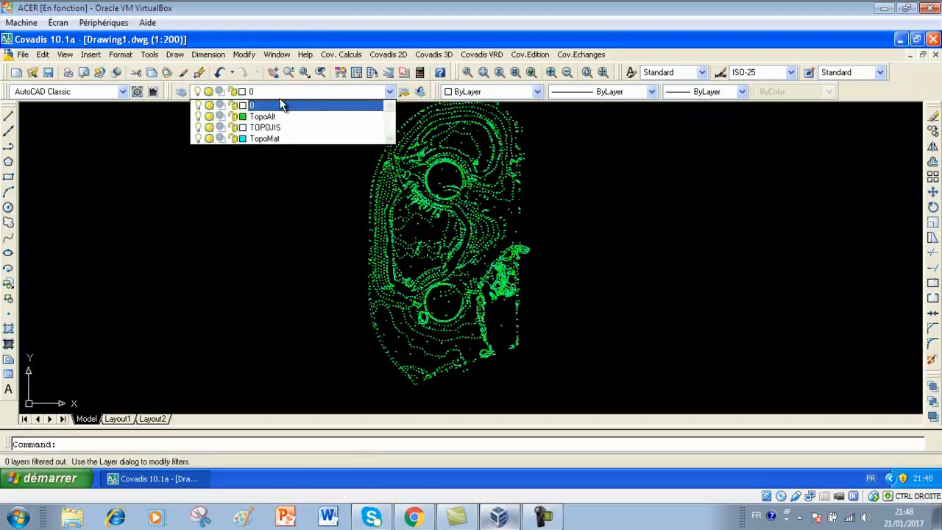
left_click(198, 117)
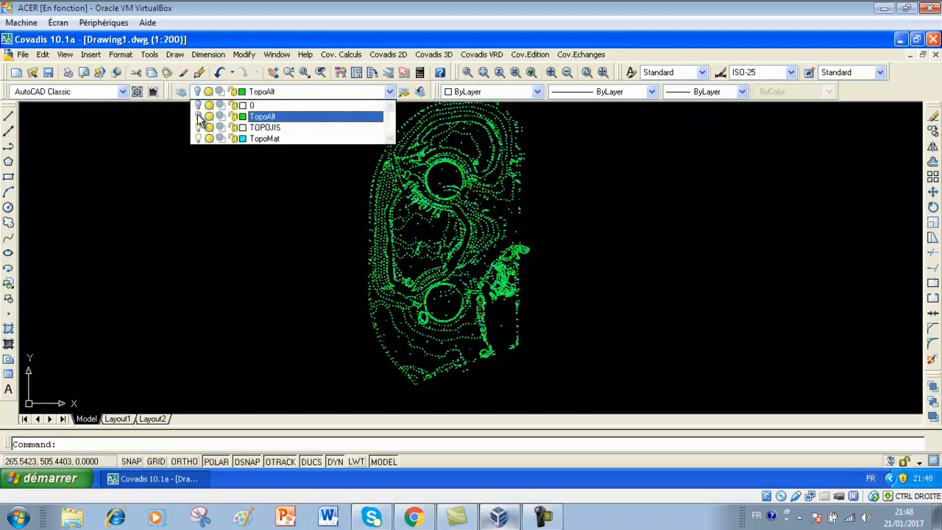
left_click(198, 139)
left_click(230, 186)
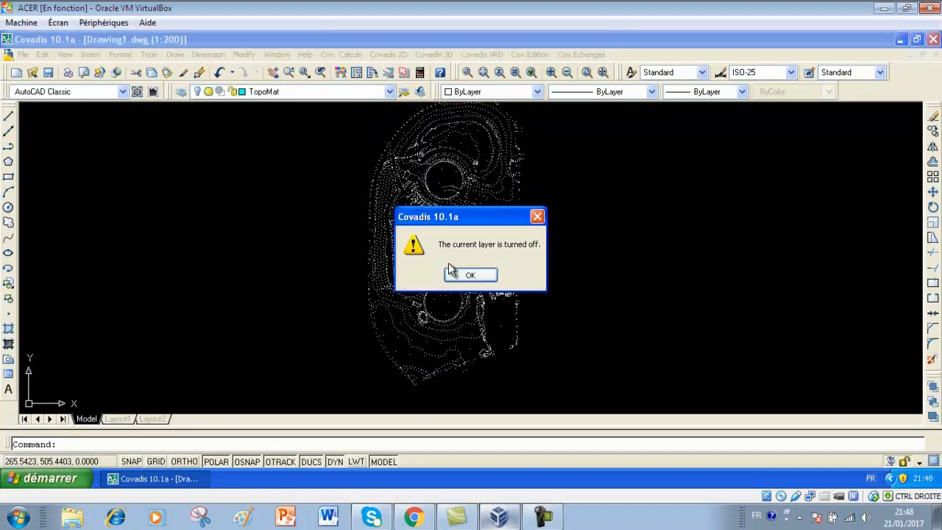
left_click(470, 275)
Calculate and draw the digital terrain model from all points on the TOPOJIS layer, ignoring points with zero altitude.
left_click(438, 56)
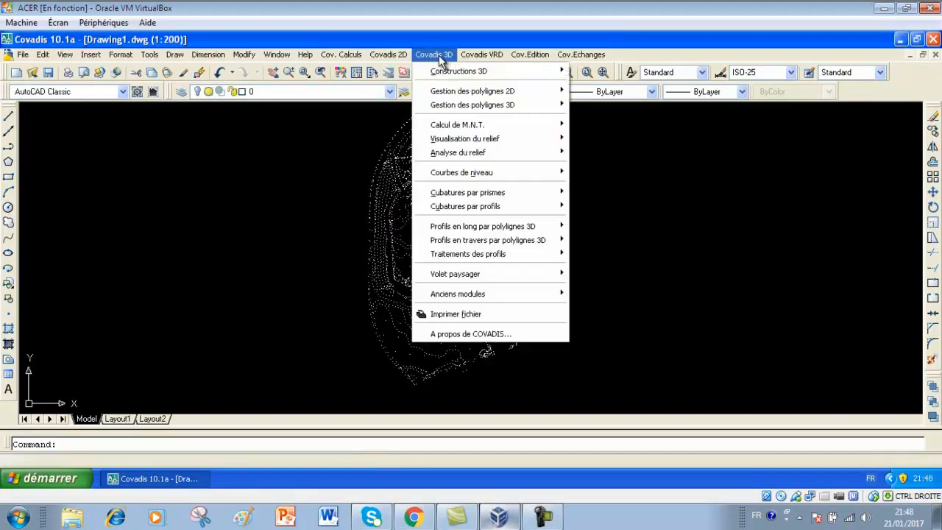
mouse_move(456, 127)
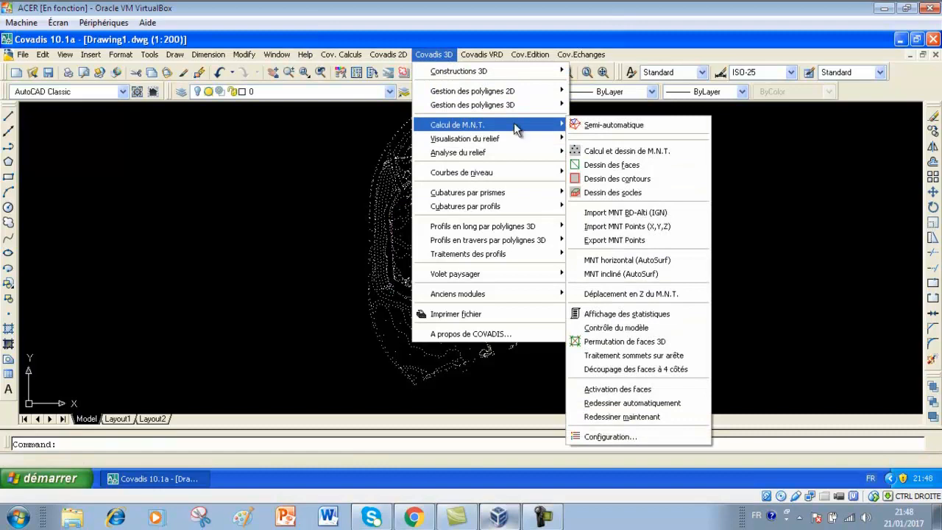
left_click(614, 151)
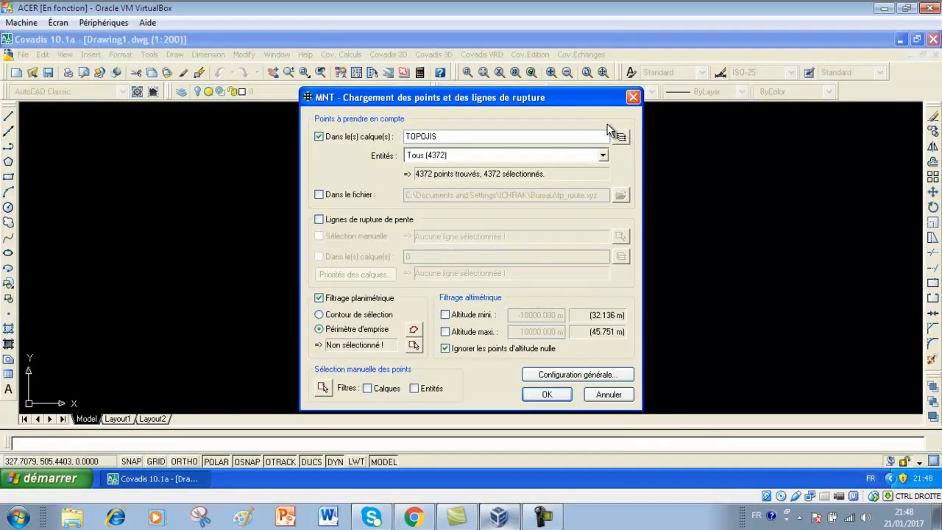
left_click(556, 396)
left_click(441, 275)
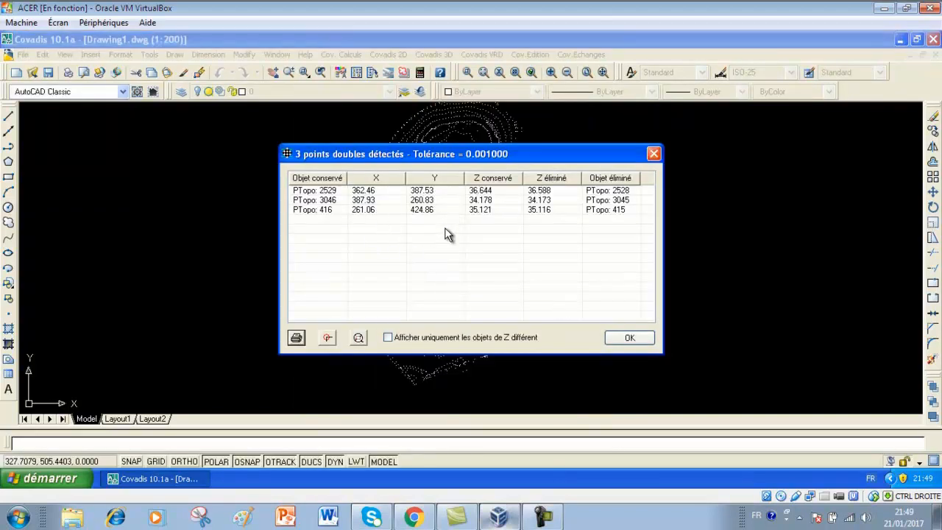
left_click(630, 339)
left_click(568, 429)
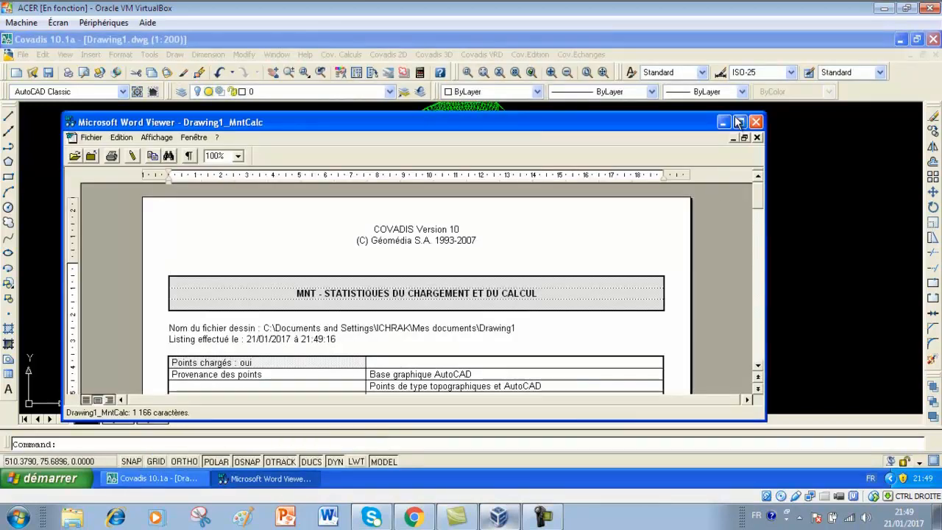
Examine the terrain model's loading and calculation statistics report through to the face, area and altitude tables.
left_click(740, 122)
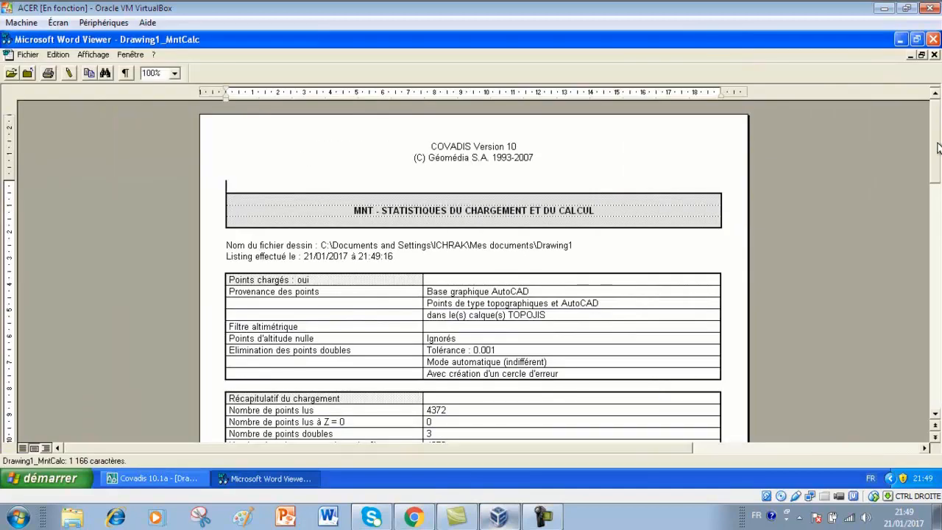
left_click_drag(935, 183, 936, 247)
left_click_drag(937, 282, 939, 361)
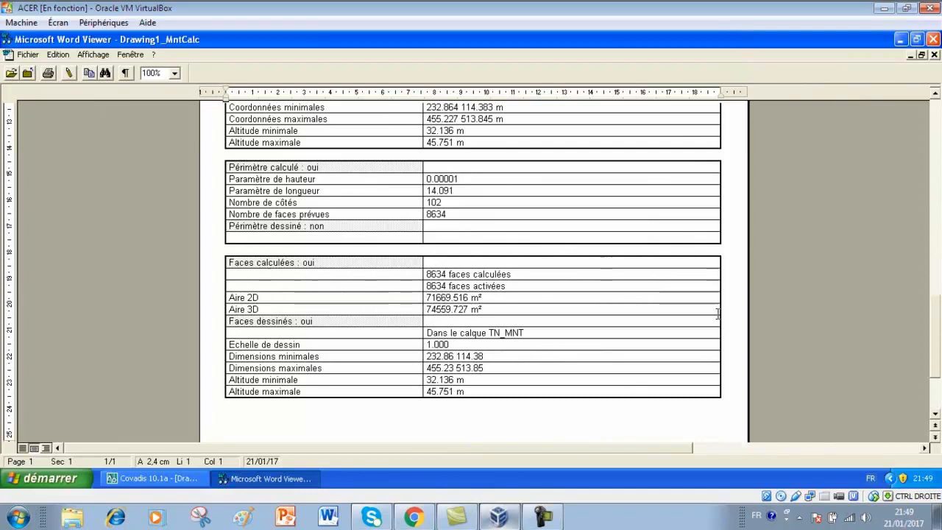
left_click(901, 38)
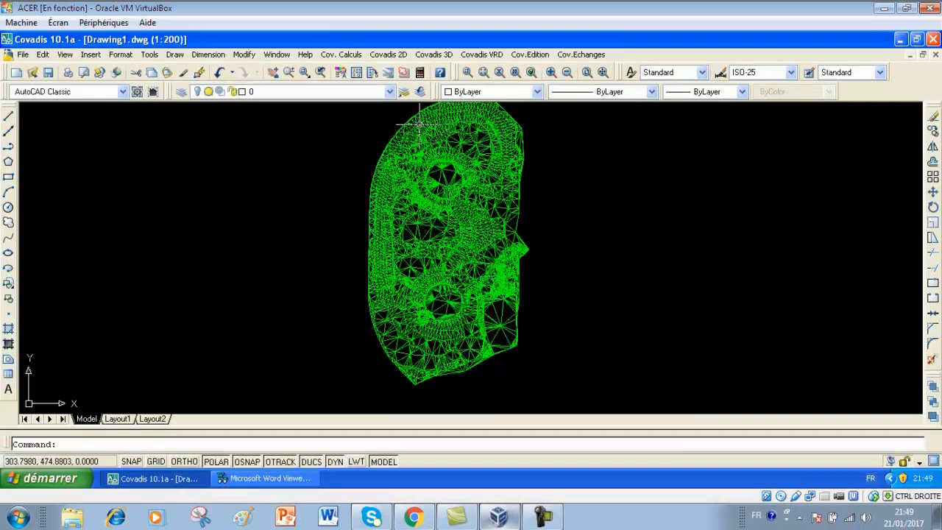
Draw the terrain model's outer contour as a red 3D polyline on the PERIMETRE layer, without interior contours.
left_click(438, 56)
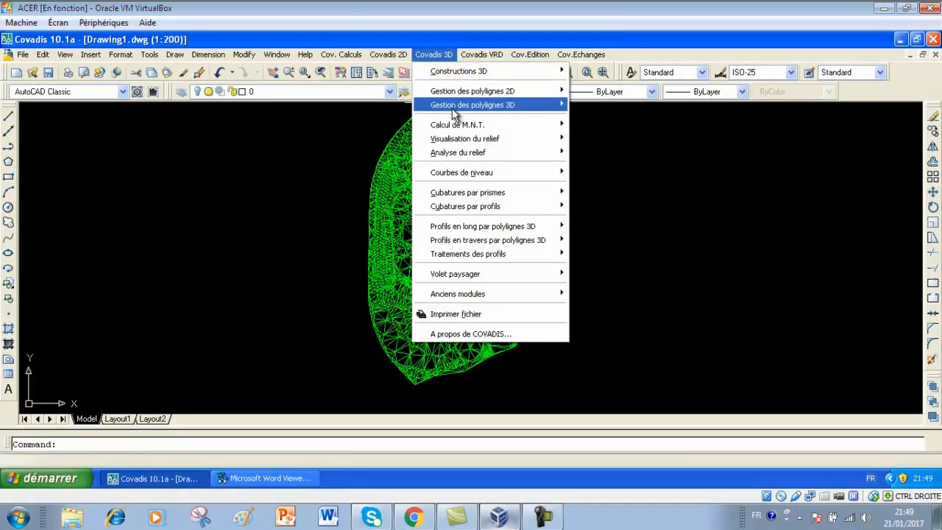
mouse_move(457, 123)
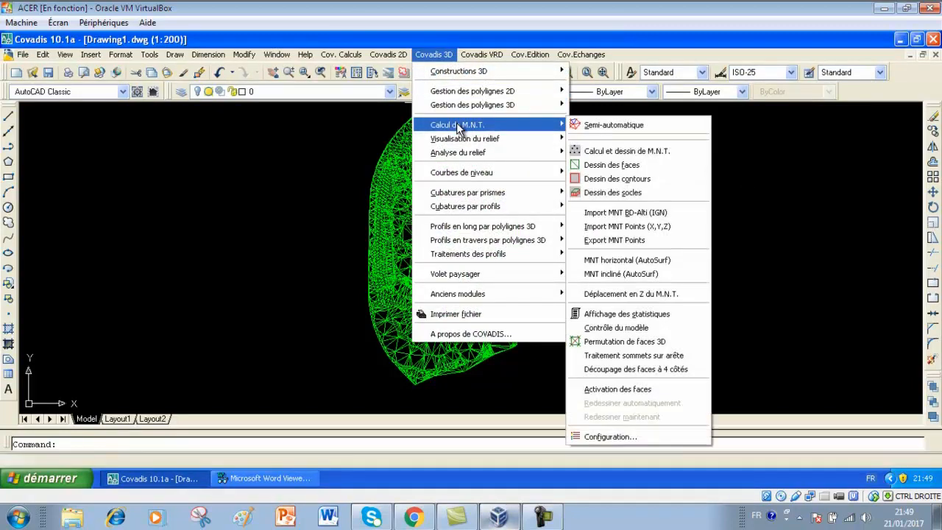
left_click(598, 179)
left_click(439, 269)
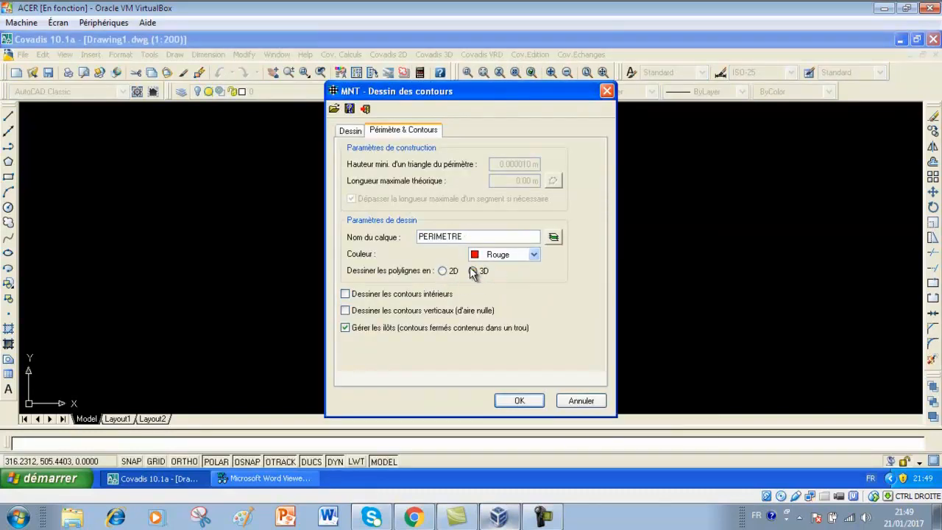
left_click(518, 401)
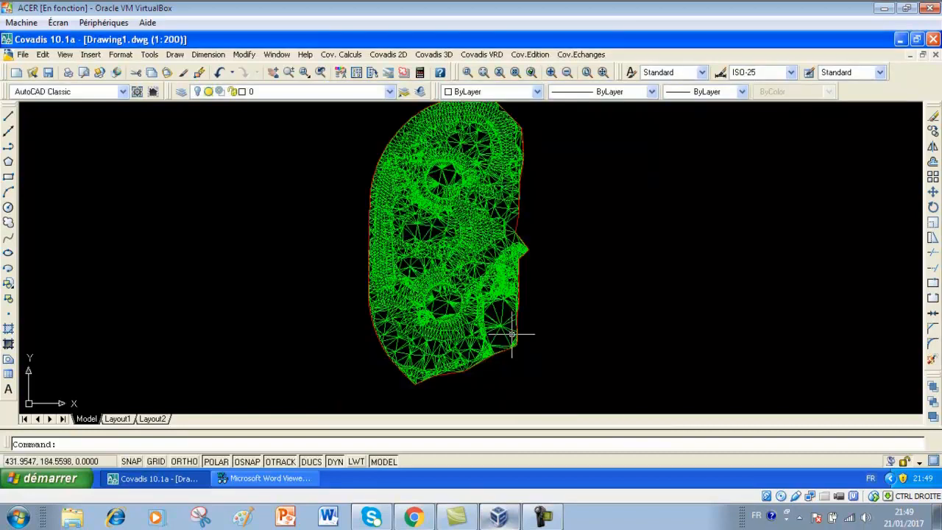
scroll(512, 335, "up", 2)
scroll(497, 300, "down", 1)
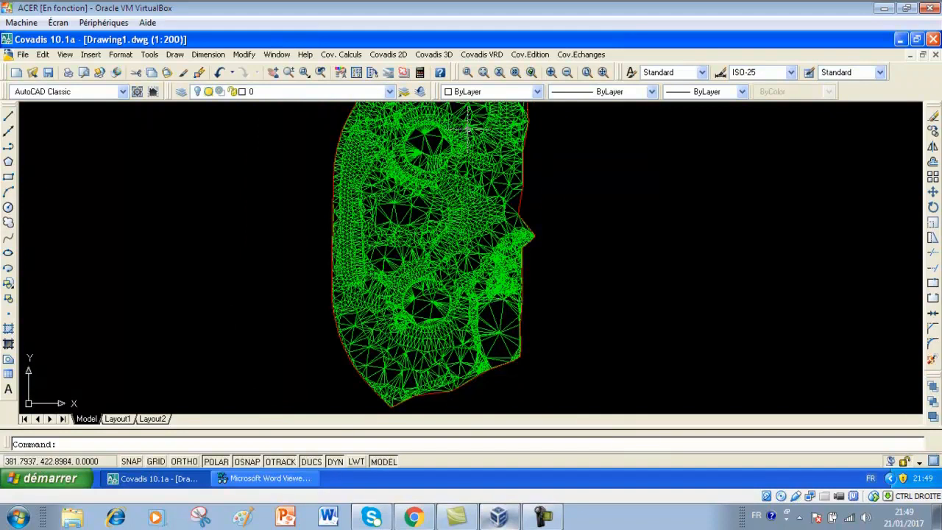
Draw the terrain model's base 10 m below the minimum altitude in magenta on the SOCLE layer.
left_click(448, 56)
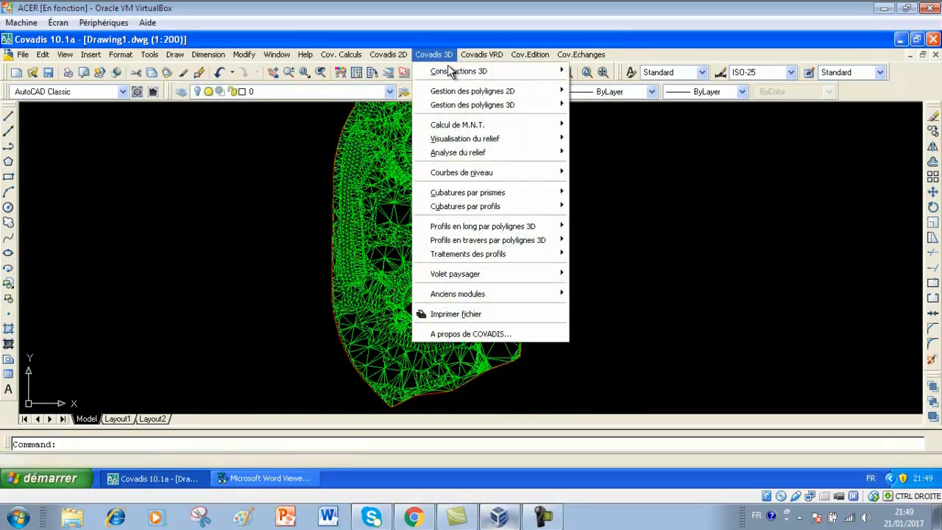
mouse_move(453, 123)
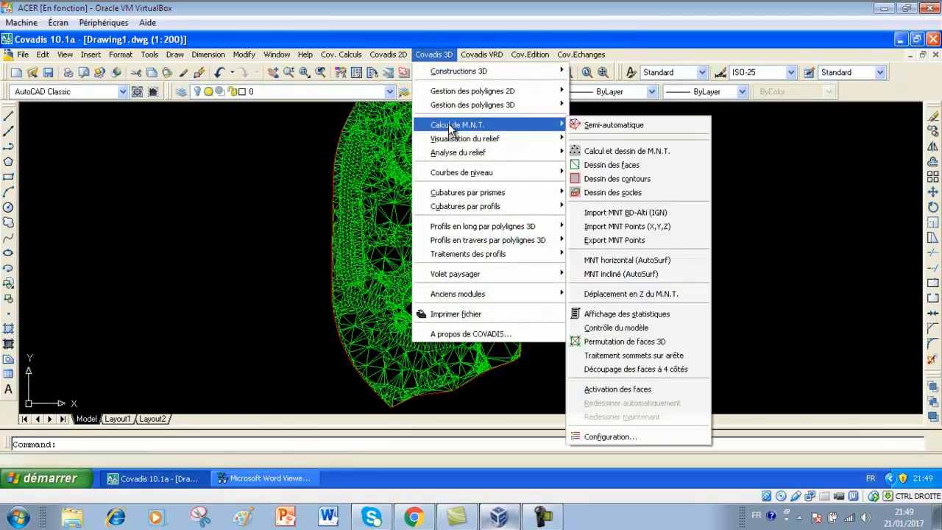
left_click(615, 194)
left_click(442, 268)
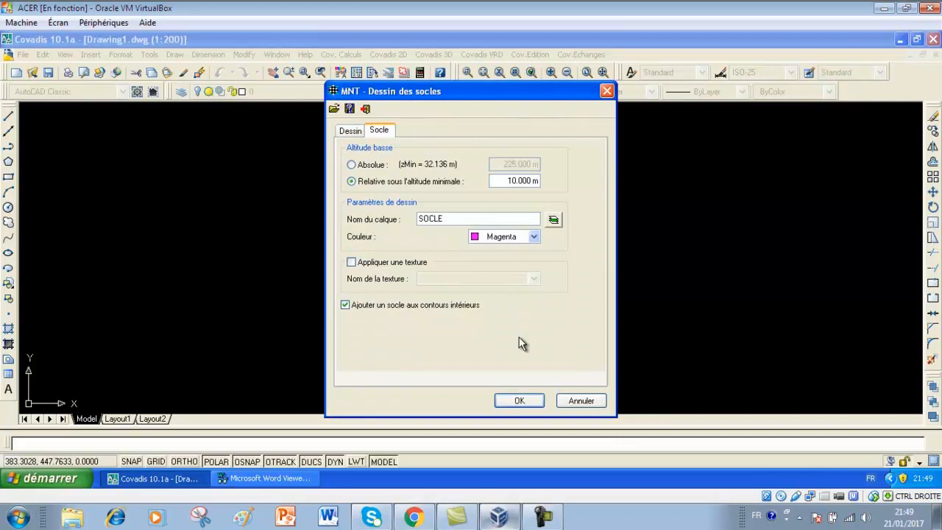
left_click(519, 402)
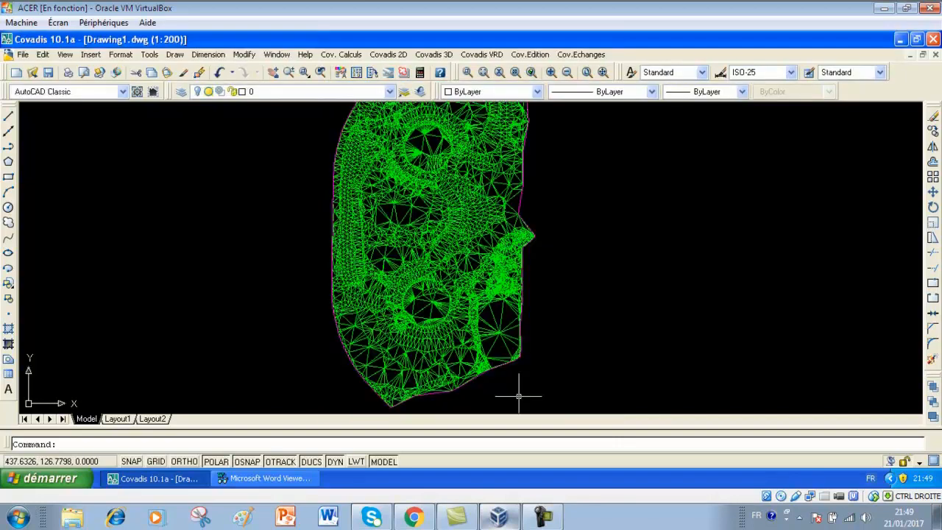
scroll(452, 315, "up", 4)
scroll(454, 315, "down", 5)
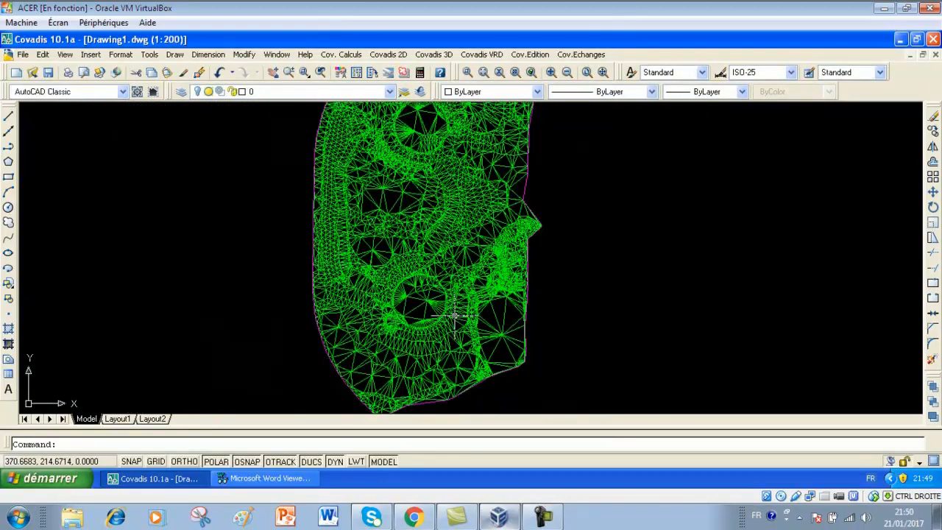
scroll(454, 315, "up", 2)
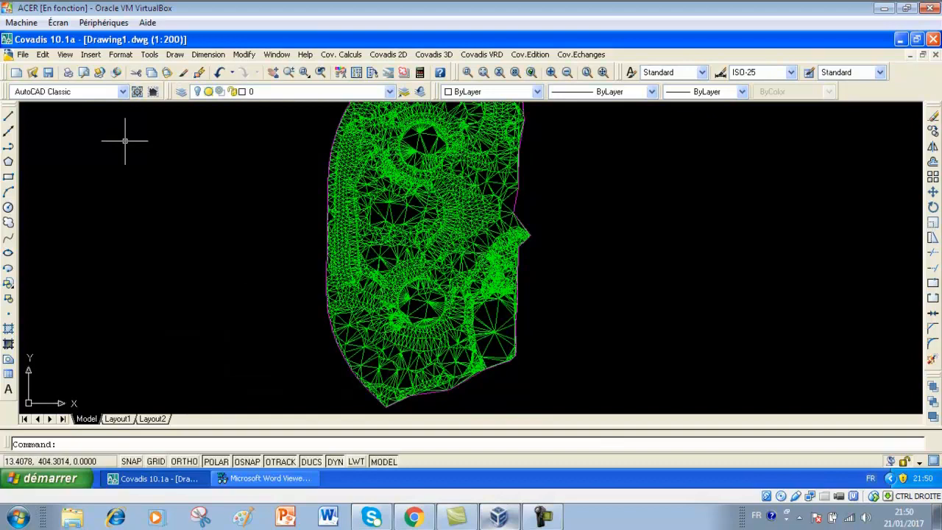
Inspect the terrain model and its base in SW Isometric view and return to the Top view.
left_click(65, 55)
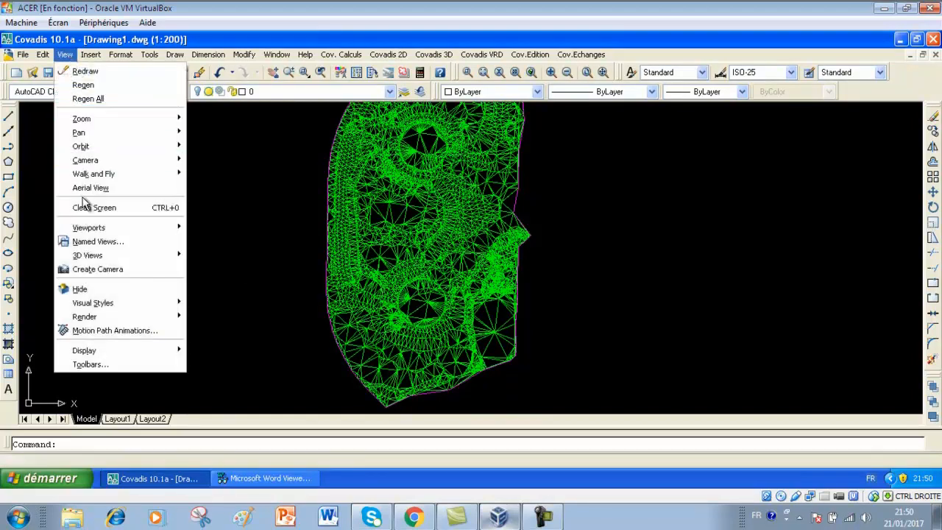
mouse_move(92, 261)
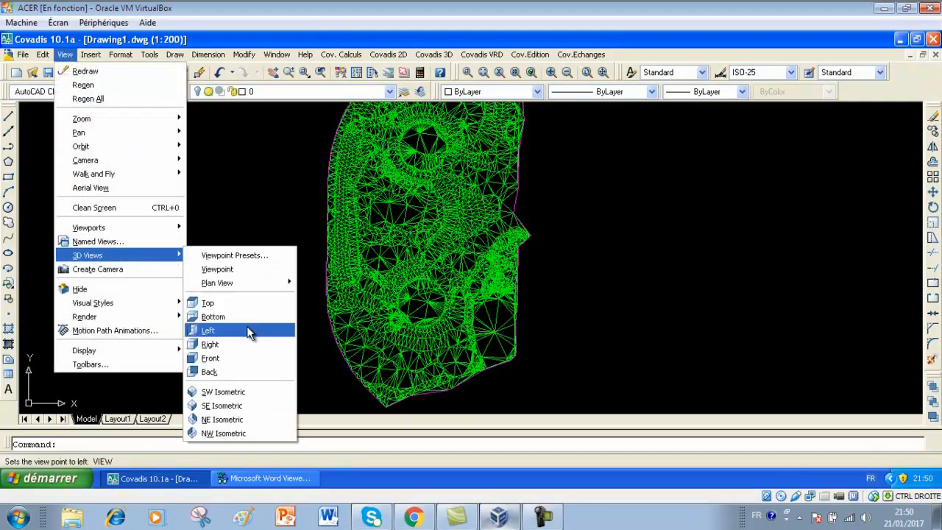
left_click(238, 394)
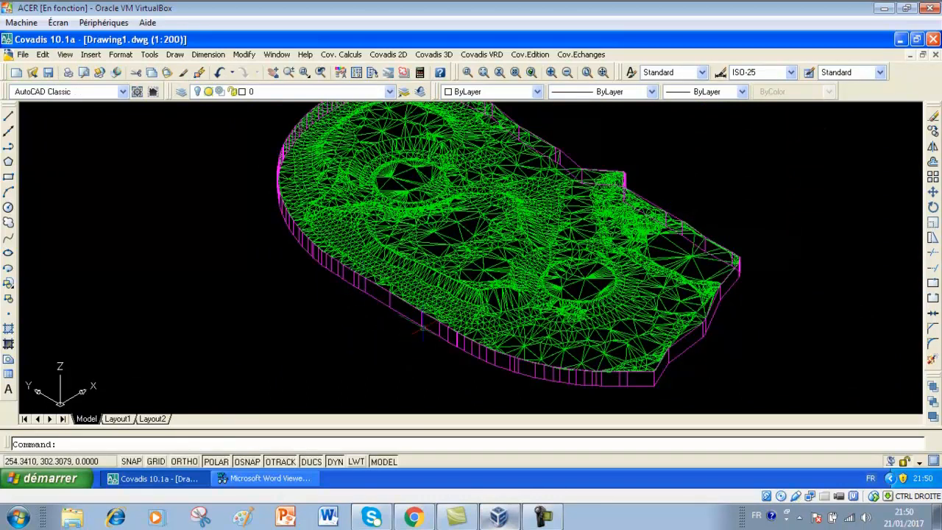
scroll(422, 237, "down", 1)
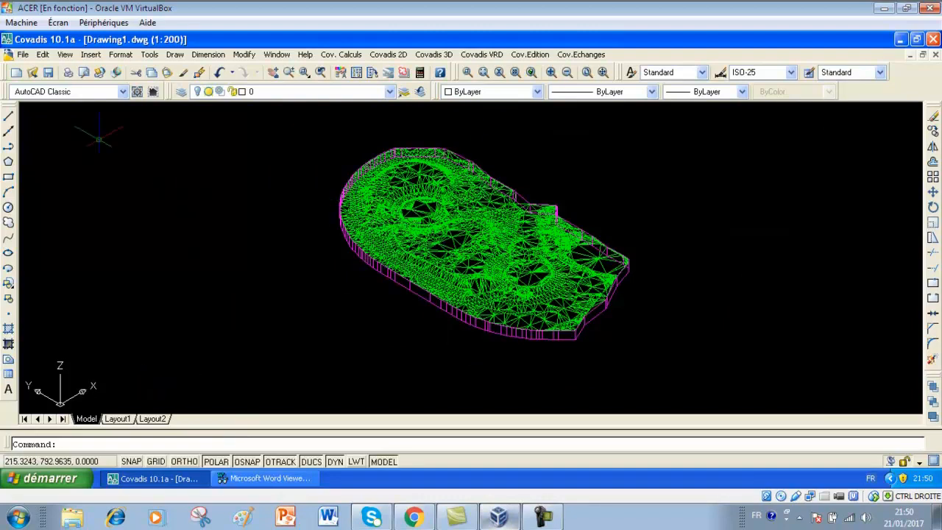
left_click(65, 55)
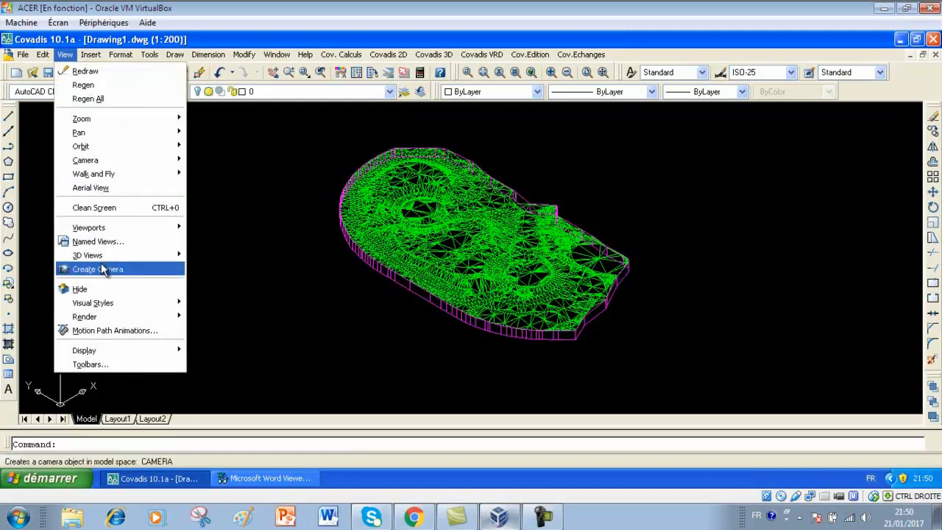
mouse_move(105, 258)
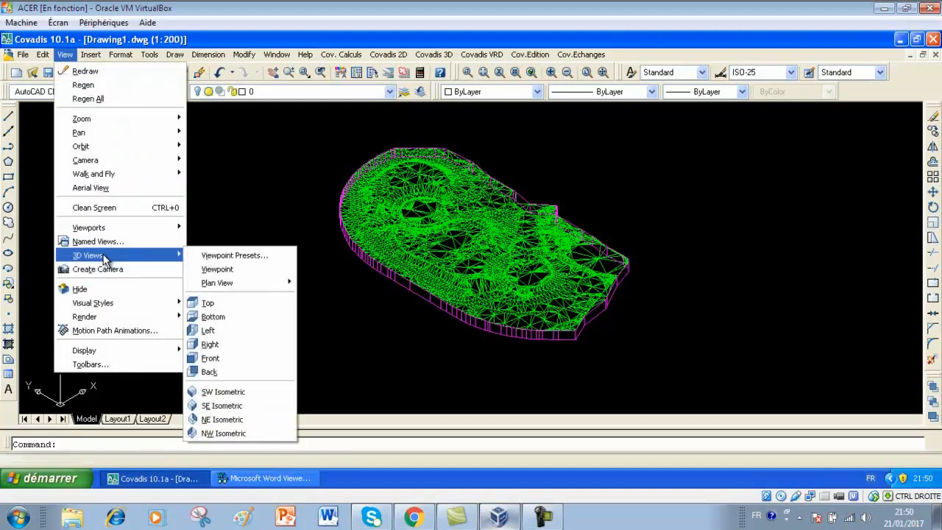
left_click(209, 303)
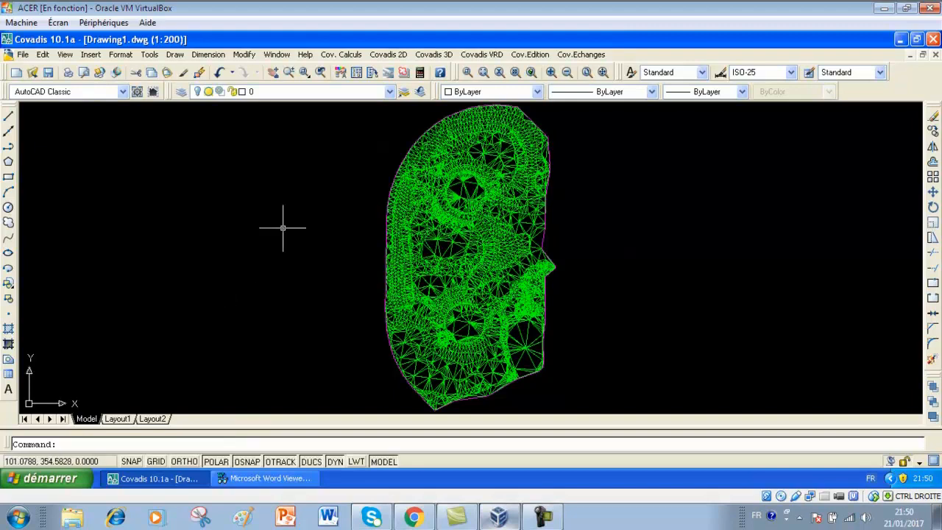
Turn off the TN_MNT, TN_PERIMETRE and TN_SOCLE layers and draw smoothed automatic contours from the previously calculated faces at 1, 2, 2.5, 5 and 10 intervals.
left_click(389, 93)
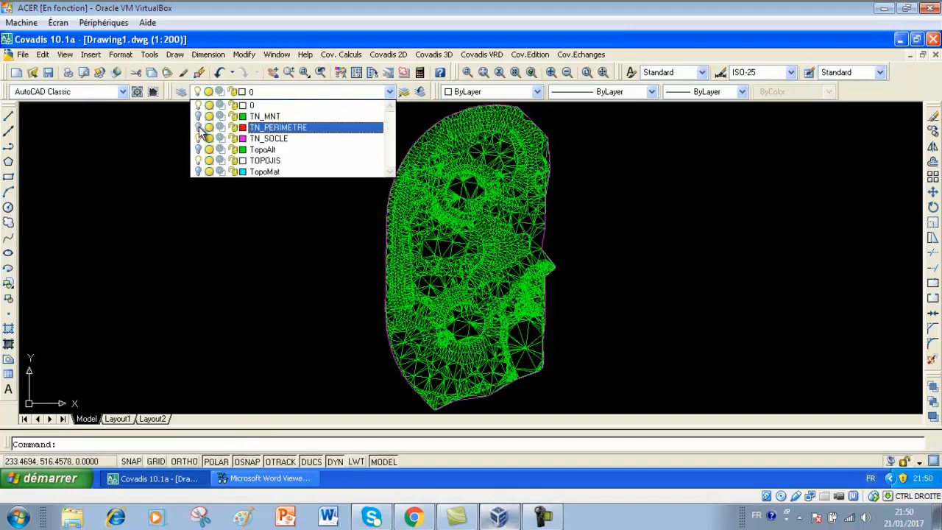
left_click(228, 233)
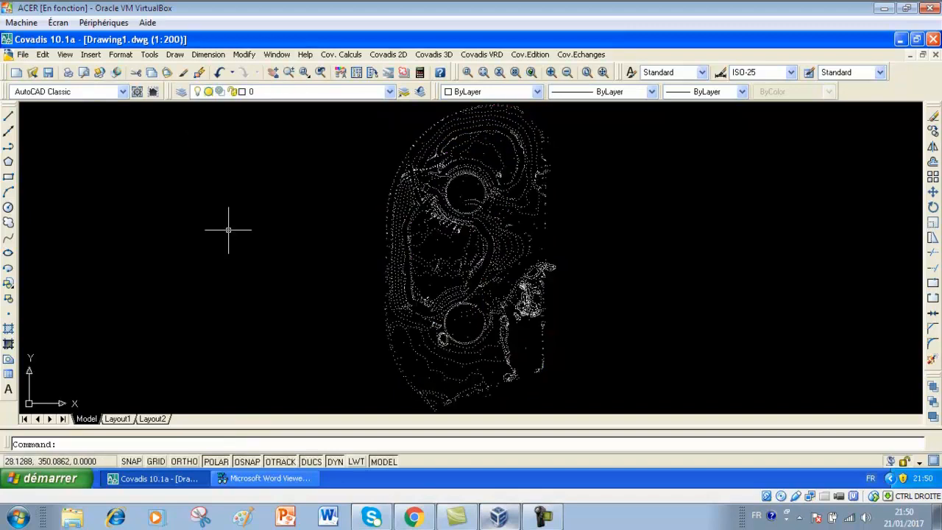
left_click(438, 56)
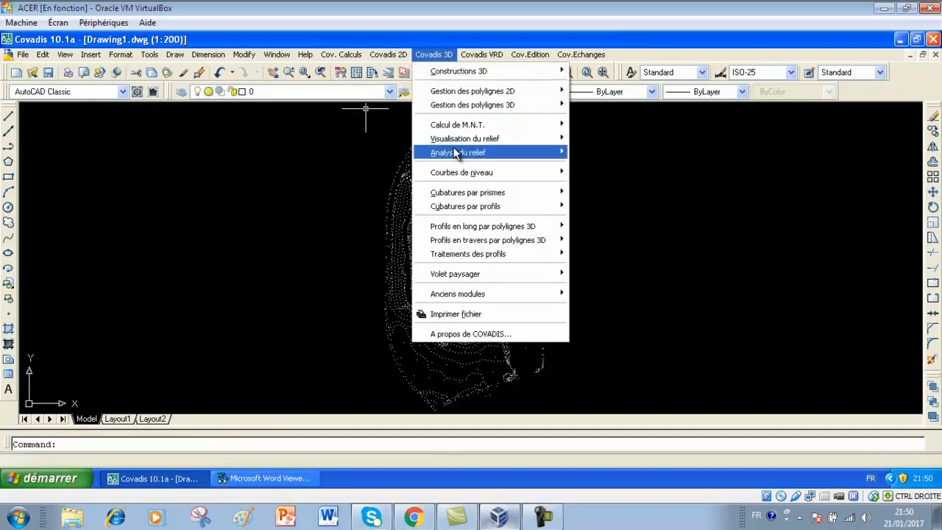
mouse_move(457, 173)
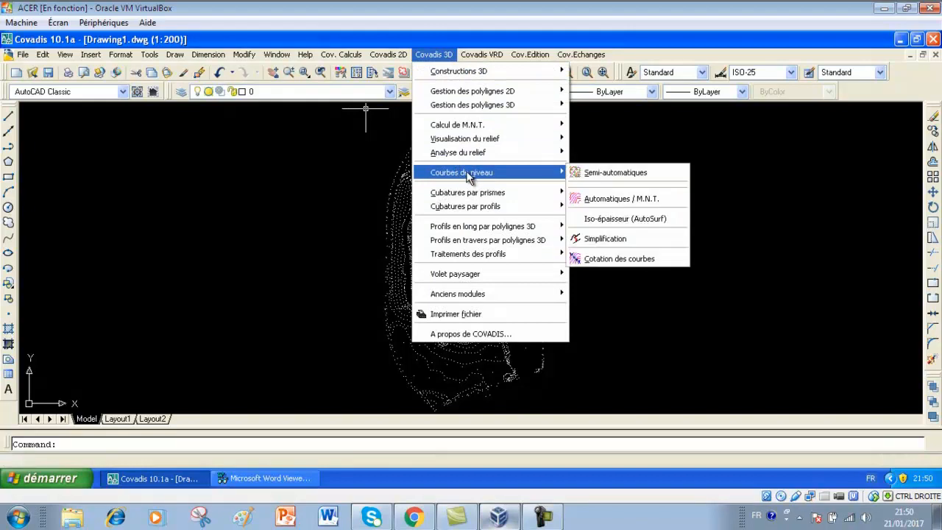
left_click(603, 200)
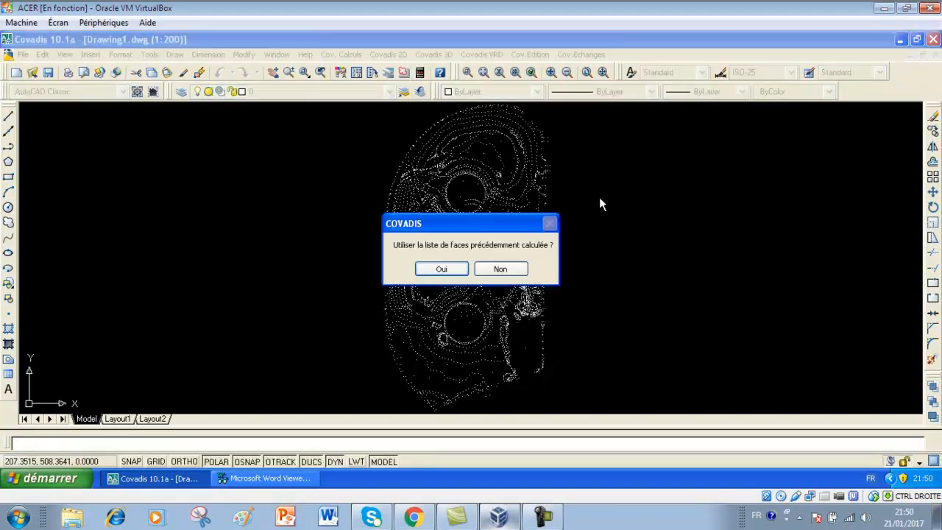
left_click(448, 269)
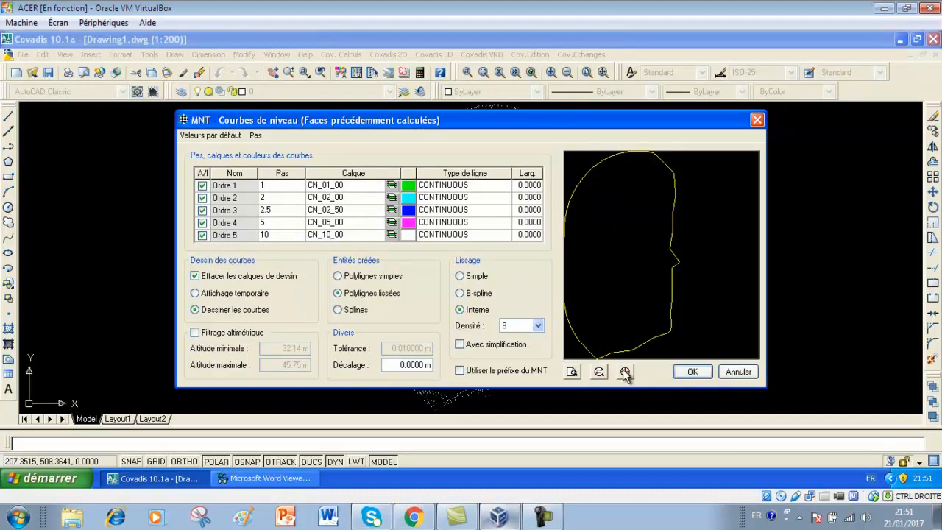
left_click(690, 372)
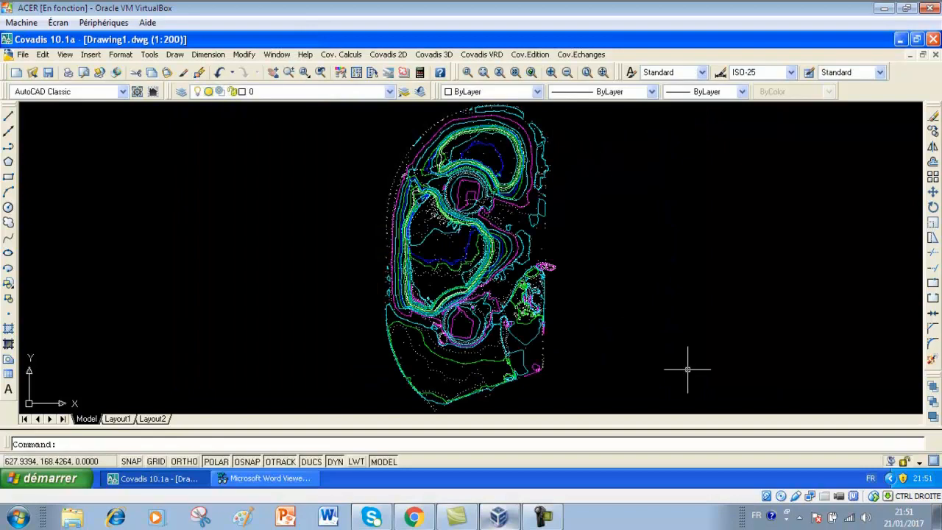
Examine the contour lines up close around the central basin and across the whole plan.
scroll(553, 341, "up", 8)
middle_click_drag(554, 342, 624, 356)
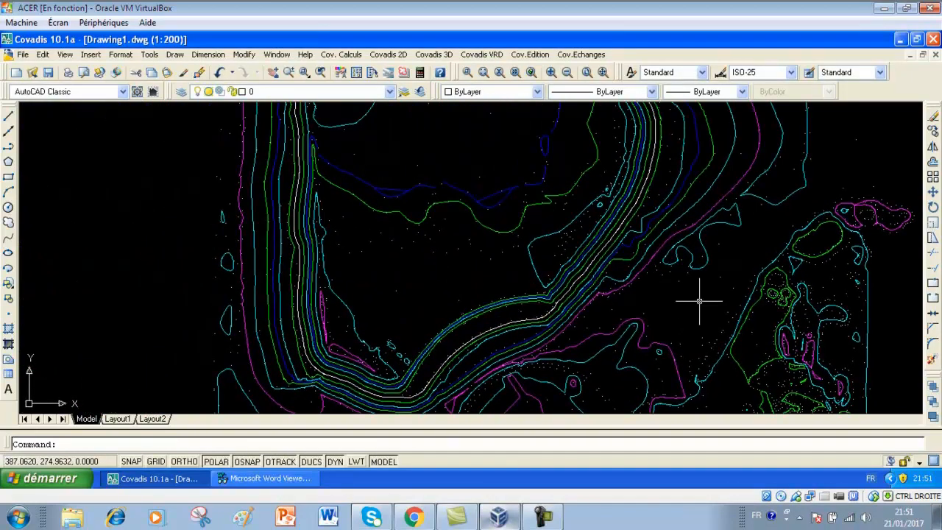
scroll(695, 299, "down", 5)
scroll(685, 293, "up", 2)
scroll(684, 294, "up", 2)
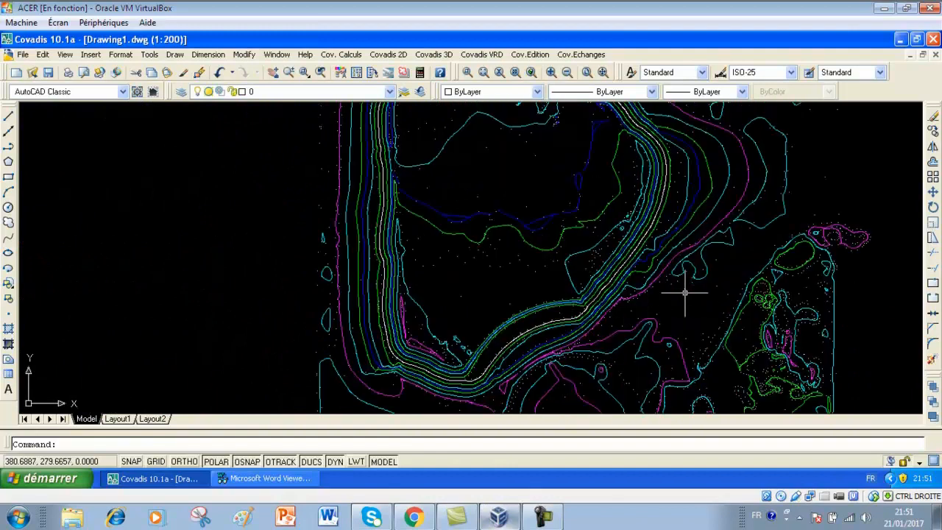
scroll(683, 293, "down", 5)
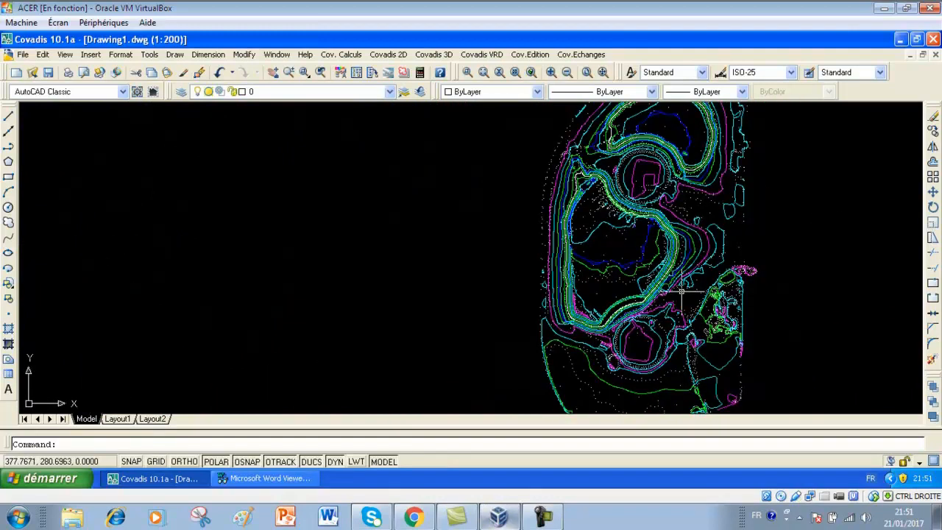
middle_click_drag(575, 319, 422, 325)
scroll(425, 325, "down", 2)
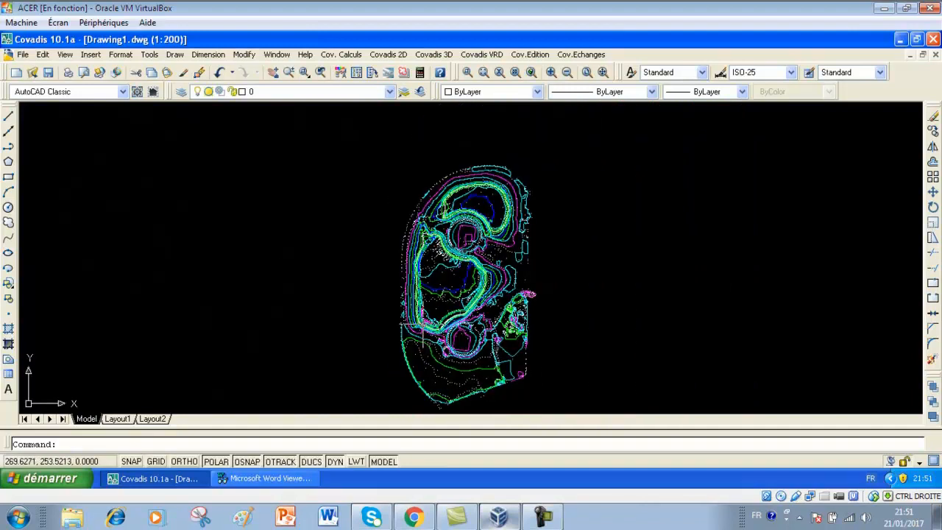
Draw a diagonal line across the contours, from outside the terrain's upper-left edge to beyond its lower-right edge.
left_click(9, 117)
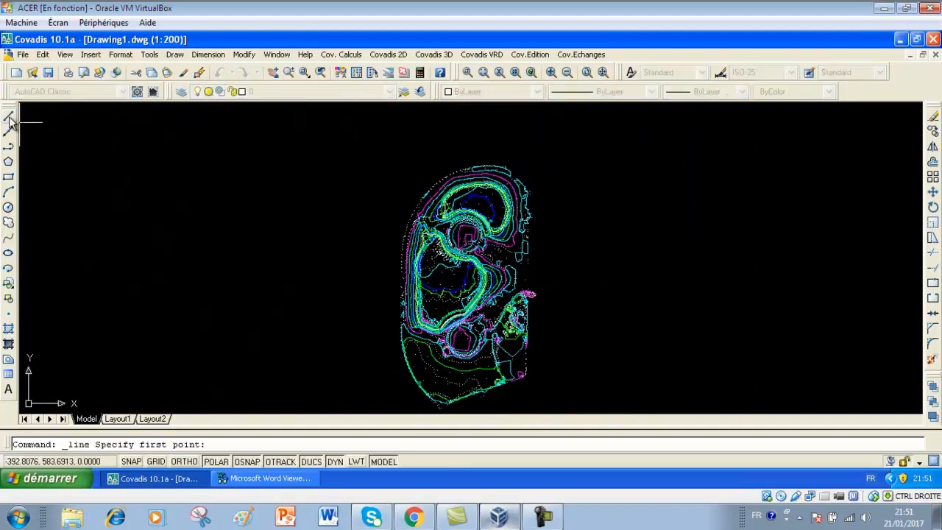
left_click(333, 218)
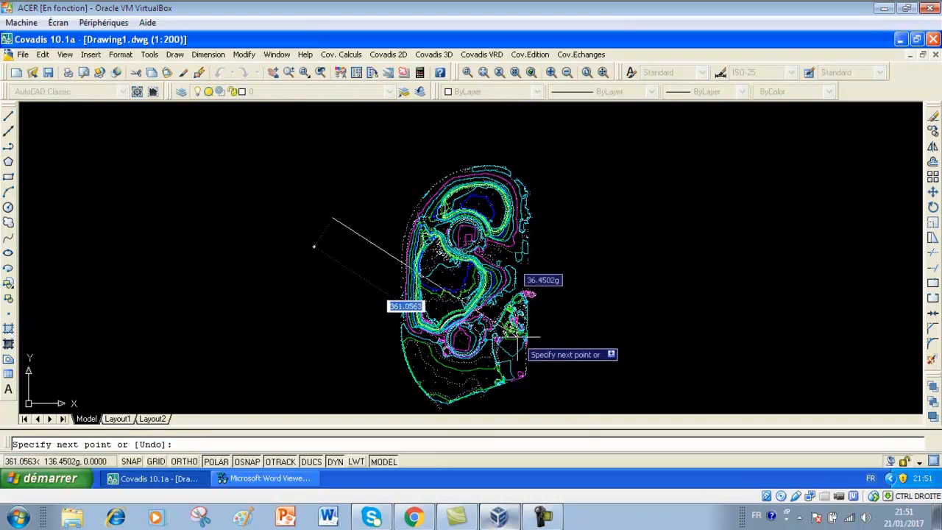
left_click(572, 351)
key("Return")
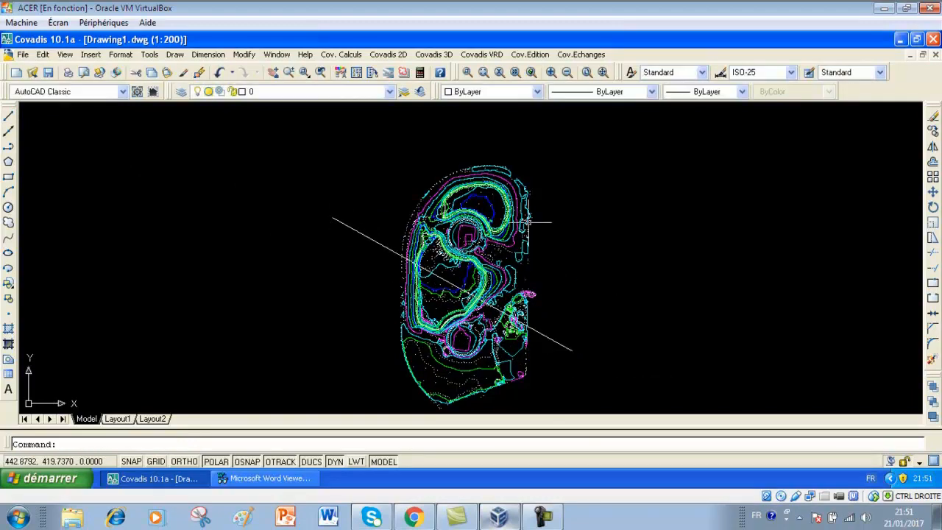
Label the contour elevations along an axis, using the diagonal line as the axis and hiding the curves under the text.
left_click(433, 54)
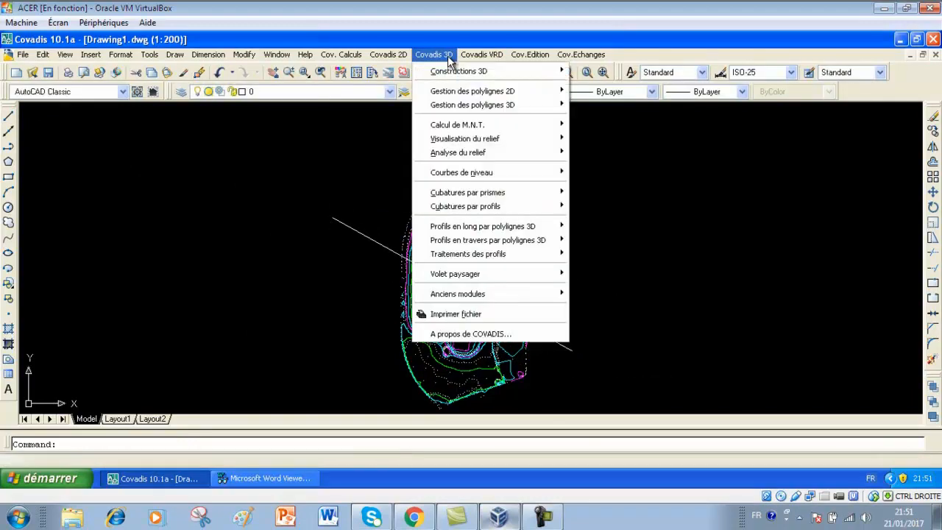
mouse_move(460, 172)
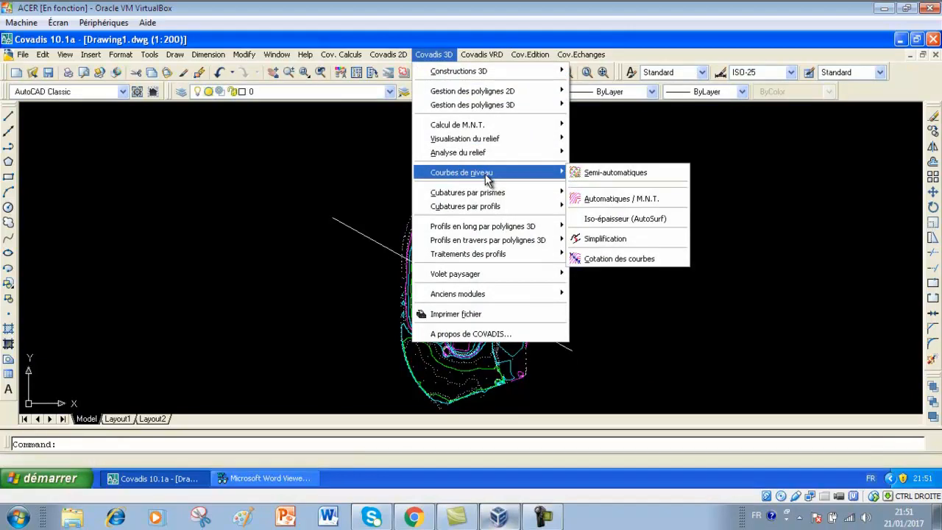
left_click(619, 259)
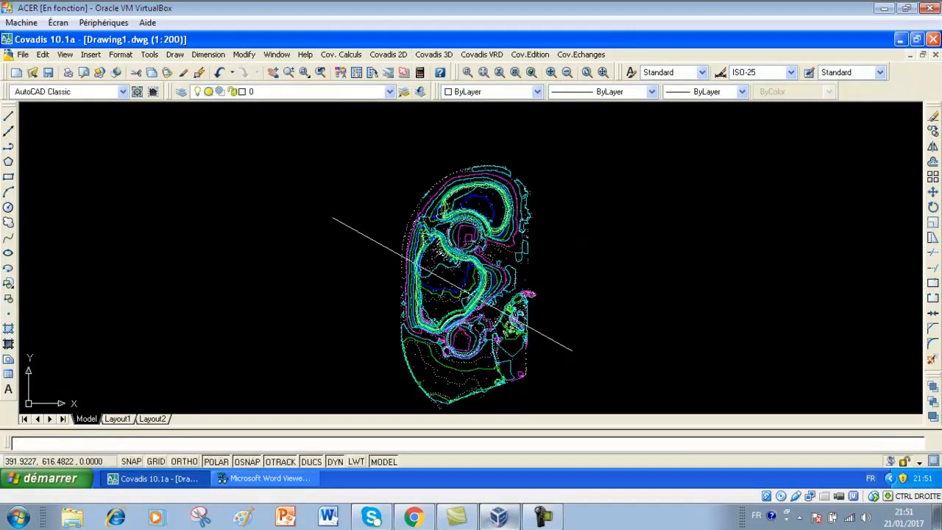
left_click(400, 220)
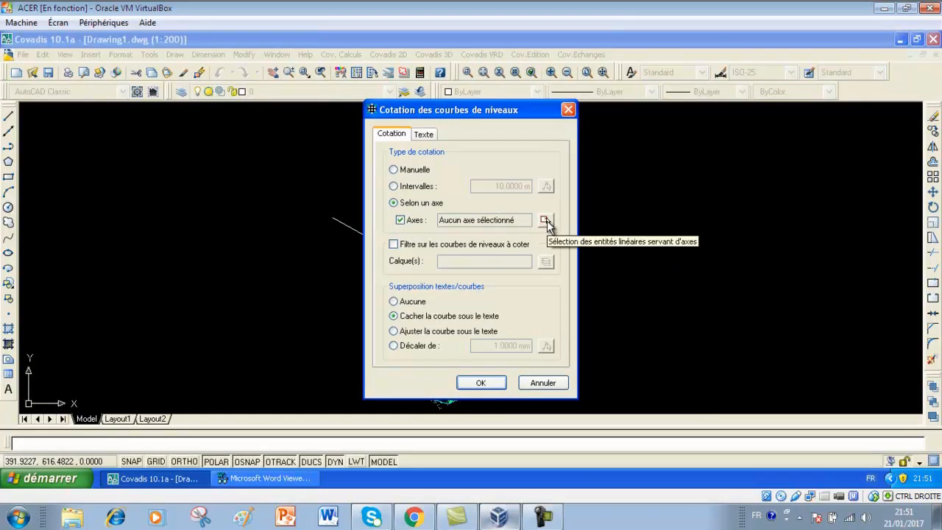
left_click(543, 223)
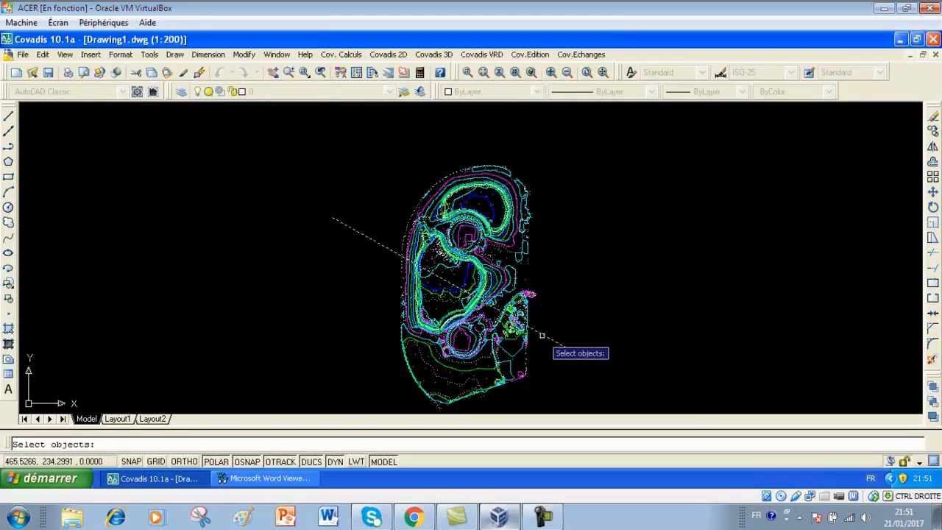
left_click(542, 335)
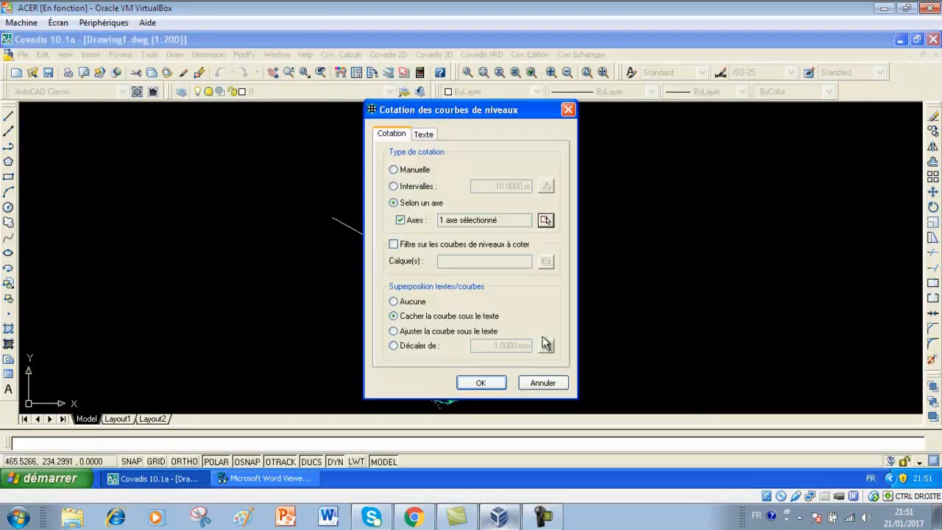
left_click(482, 384)
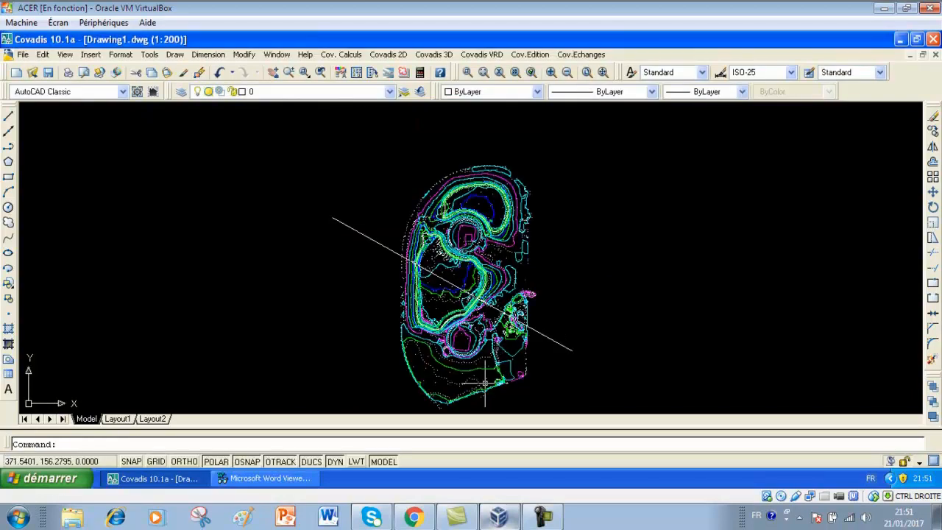
Delete the diagonal axis line and inspect the elevation labels on the contours up close.
left_click(549, 339)
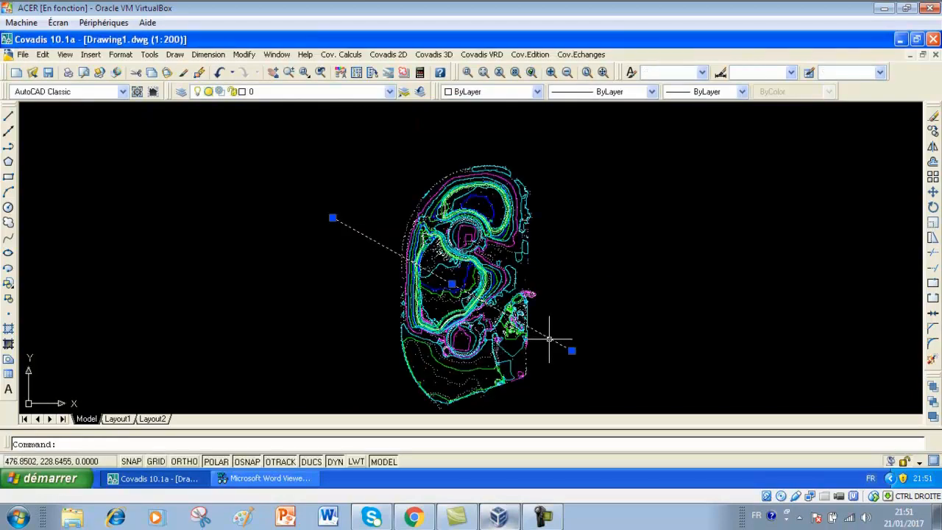
key("Escape")
scroll(488, 269, "up", 4)
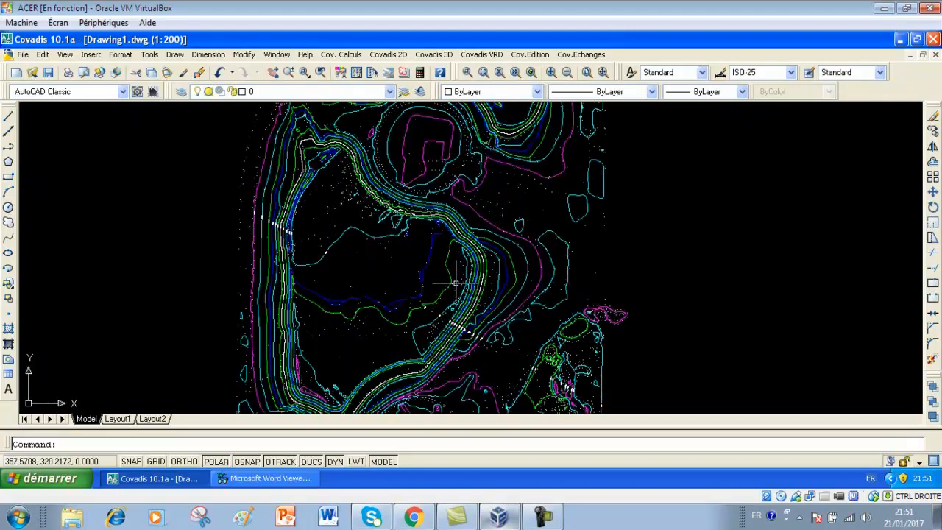
scroll(428, 286, "up", 5)
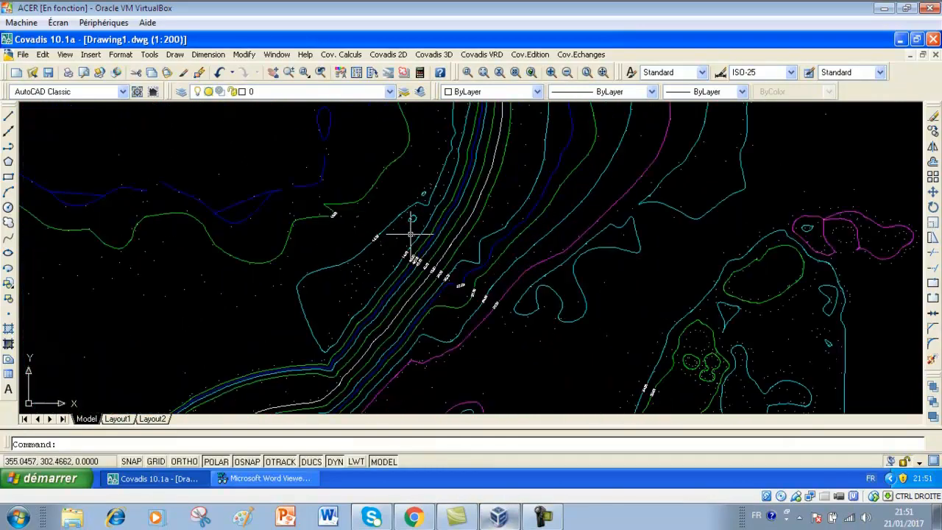
scroll(410, 234, "up", 2)
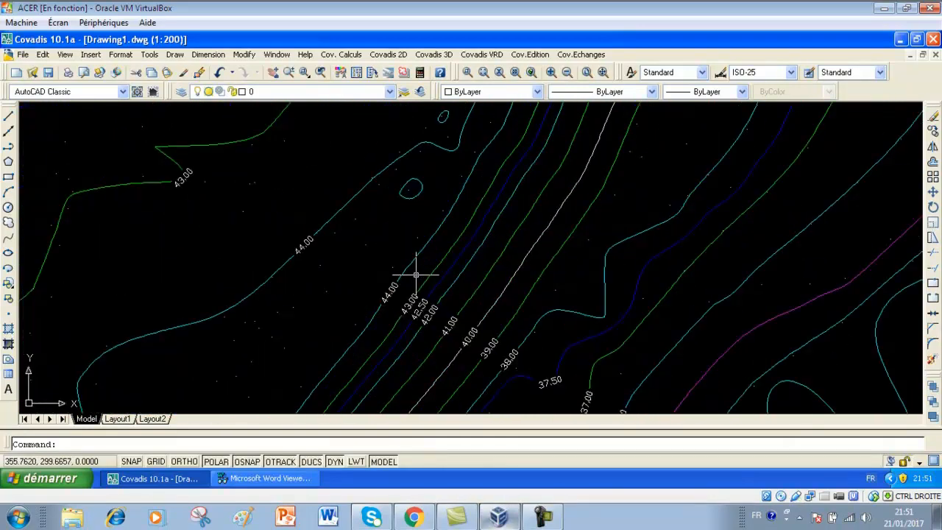